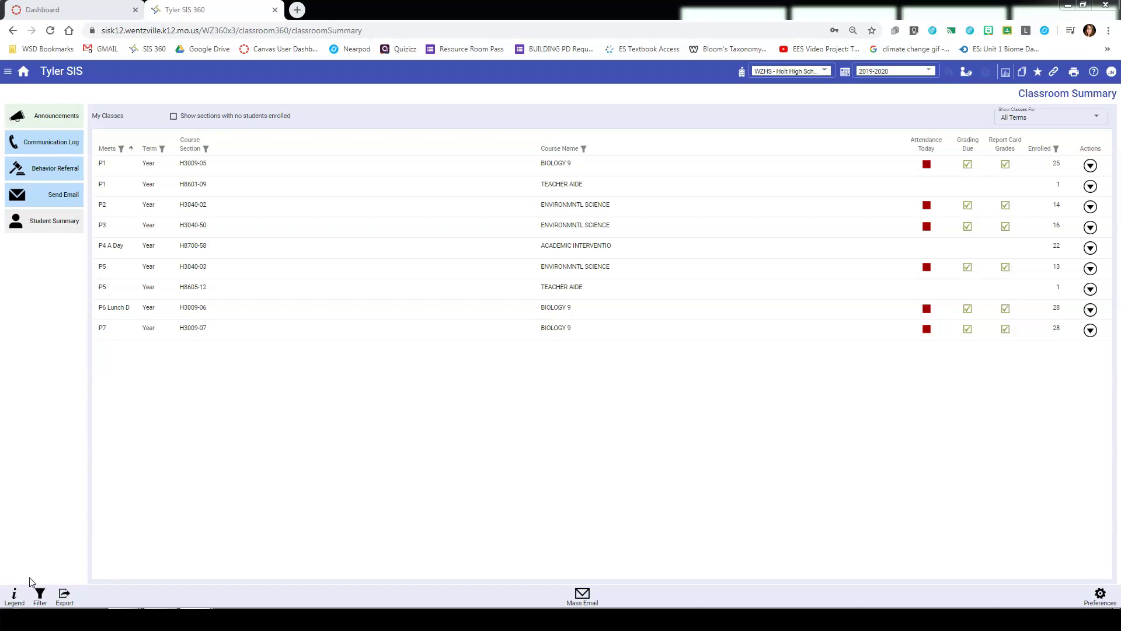
Step: Open the Biology 9 P6 Lunch D gradebook from the Classroom Summary Actions menu
{"action": "left_click", "coordinate": [16, 605]}
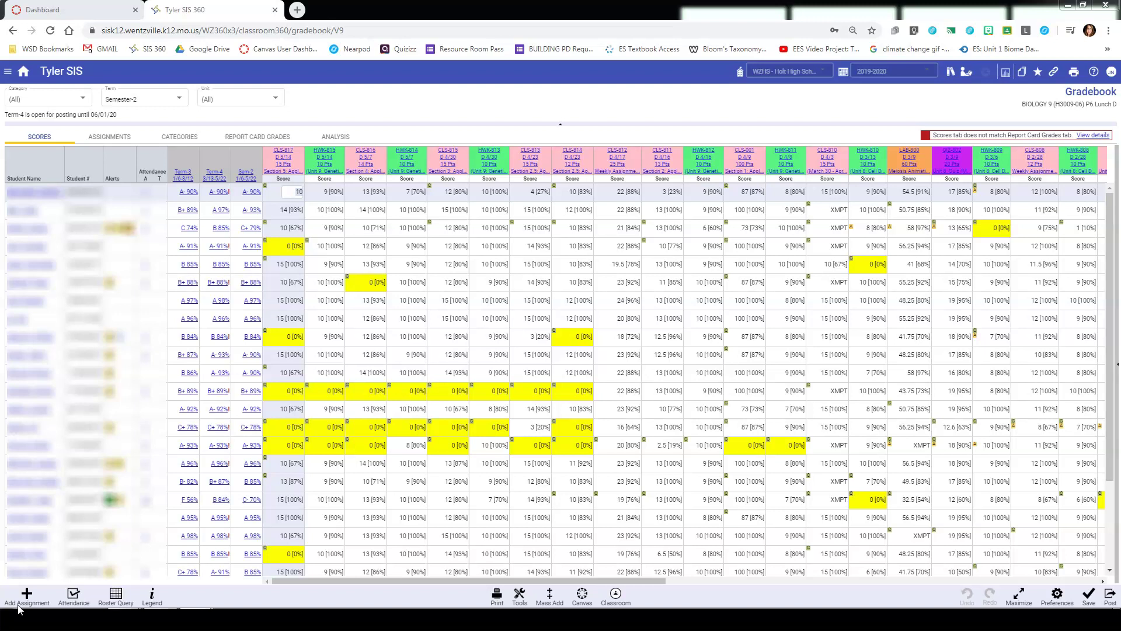
Step: Show the gradebook's CATEGORIES list to review the assignment categories and colours
{"action": "left_click", "coordinate": [180, 136]}
{"action": "left_click", "coordinate": [184, 137]}
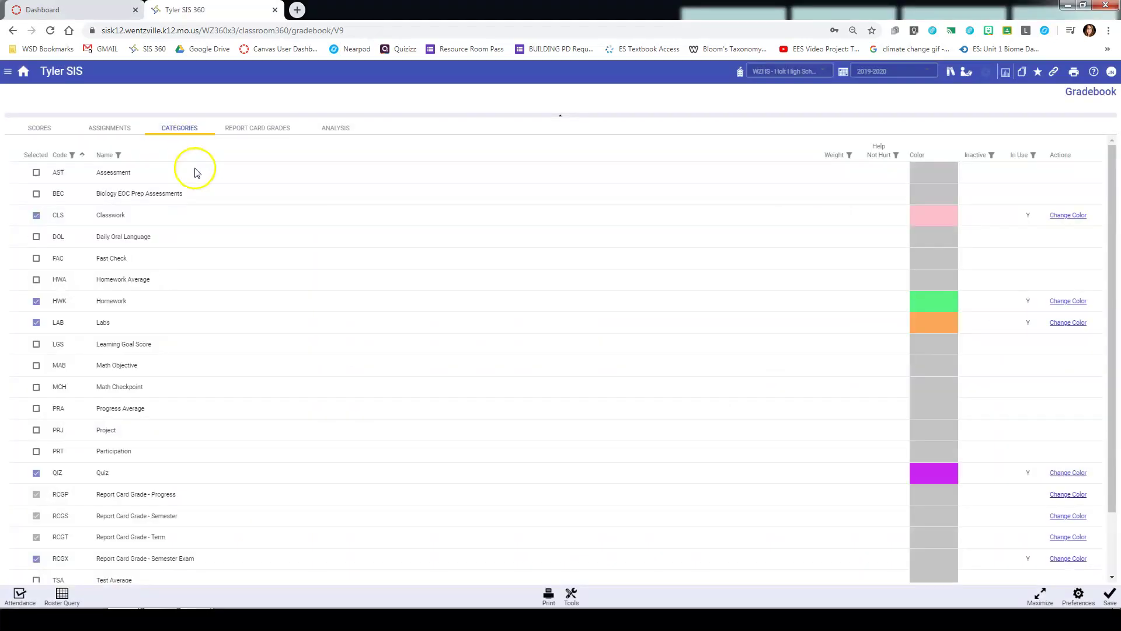
{"action": "scroll", "coordinate": [173, 372], "scroll_direction": "down", "scroll_amount": 2}
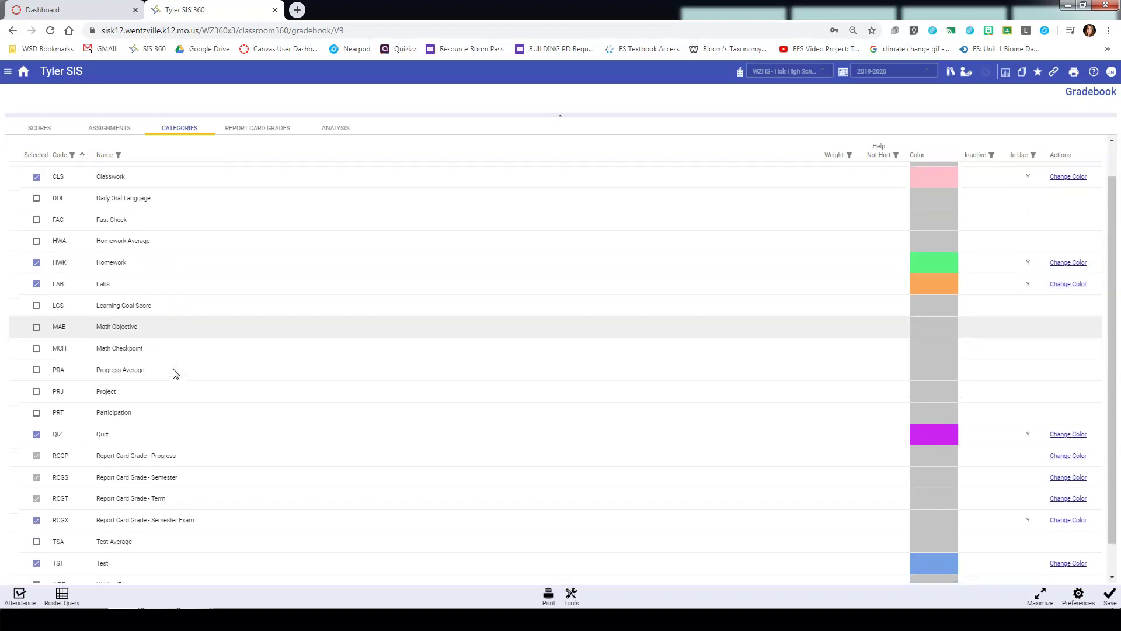
{"action": "scroll", "coordinate": [172, 372], "scroll_direction": "down", "scroll_amount": 1}
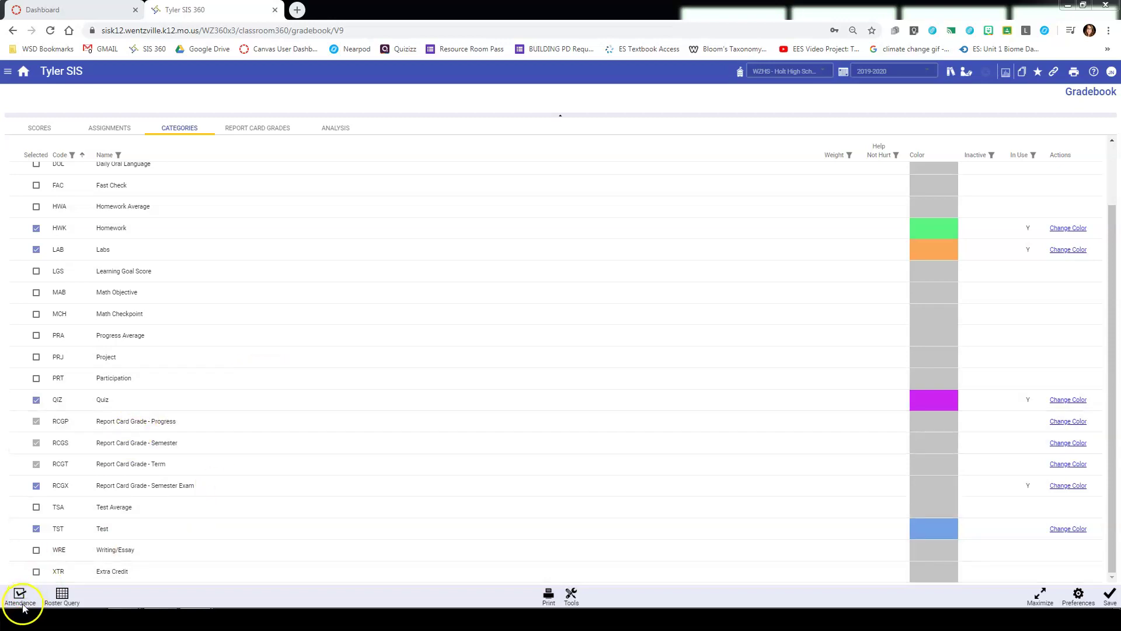
Step: In Canvas, open the Biology (Spring Semester) course's Assignments page
{"action": "key", "text": "ctrl+shift+Tab"}
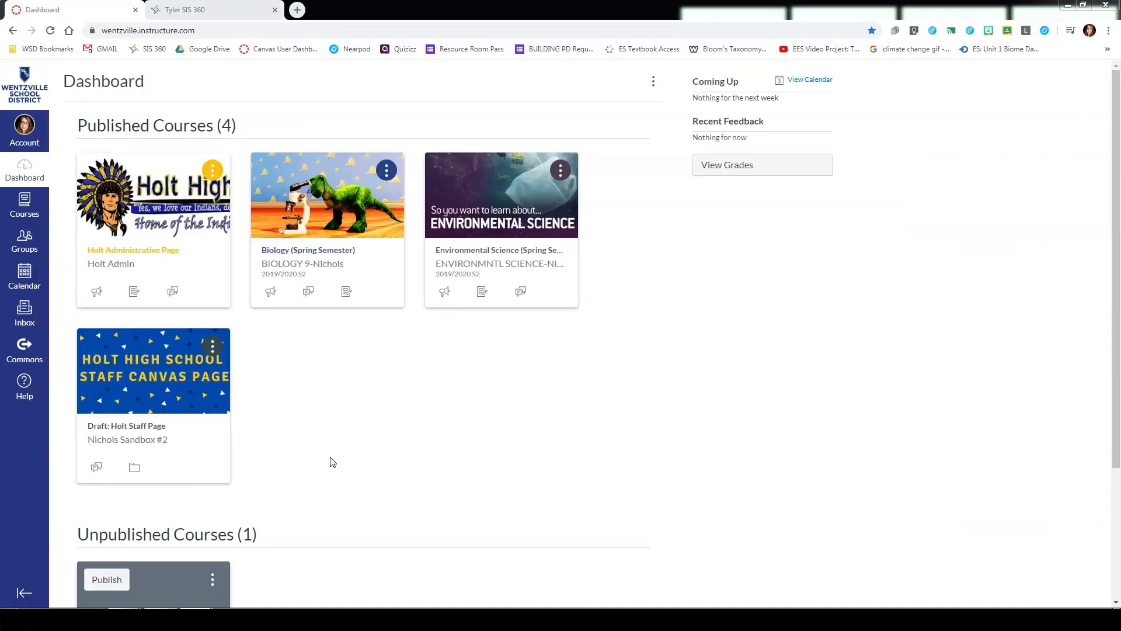
{"action": "left_click", "coordinate": [298, 262]}
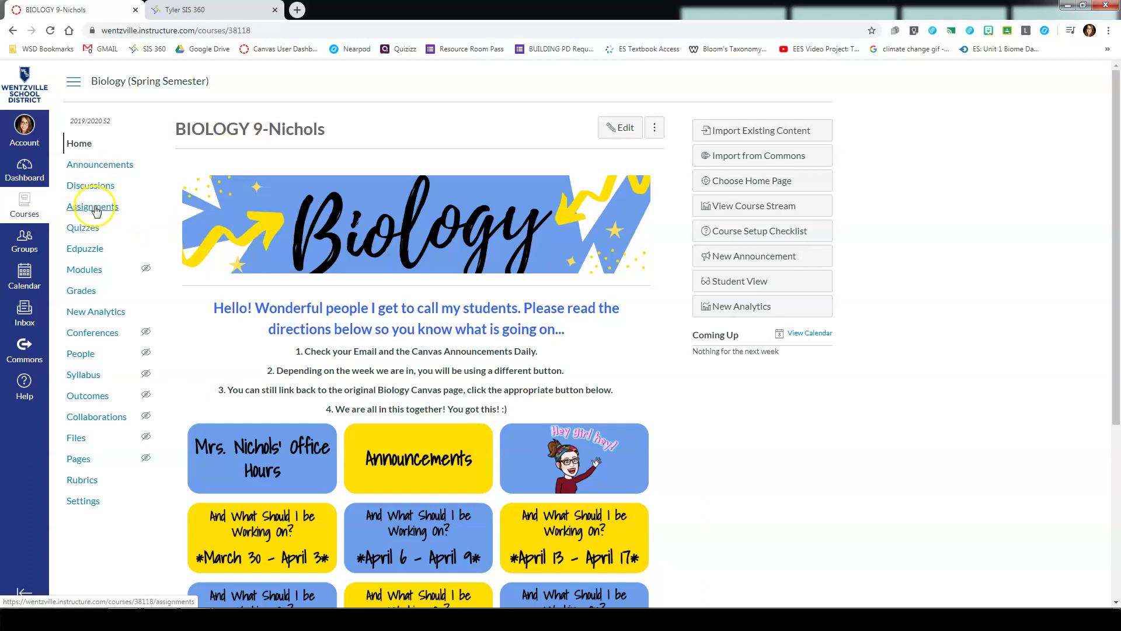
{"action": "left_click", "coordinate": [95, 209]}
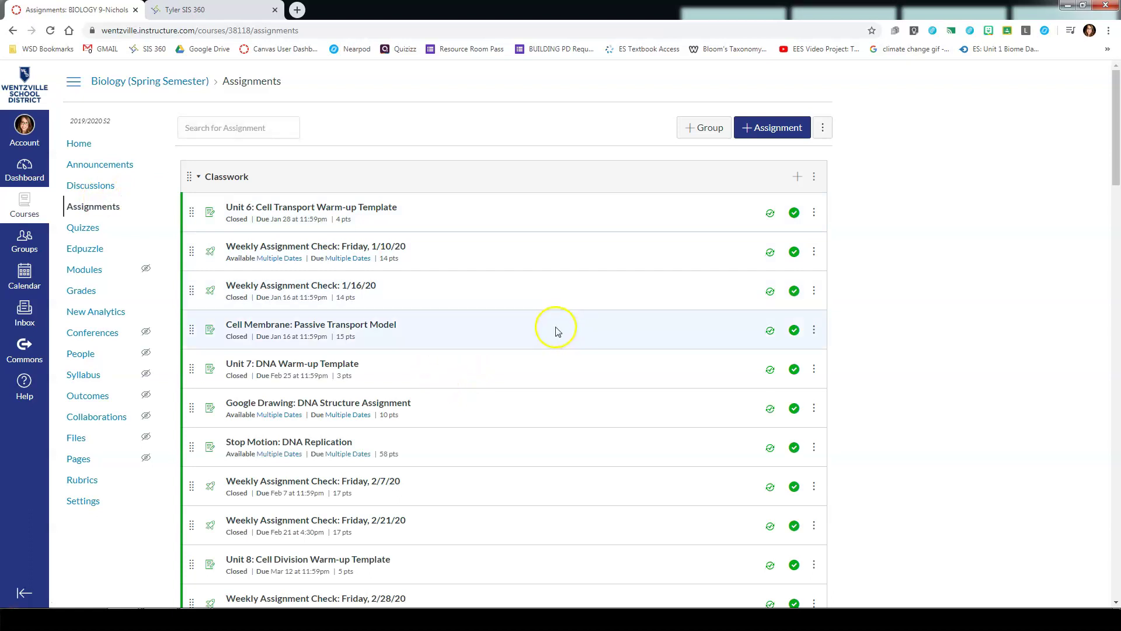
Step: Start a new assignment group, then cancel it without saving
{"action": "left_click", "coordinate": [698, 134]}
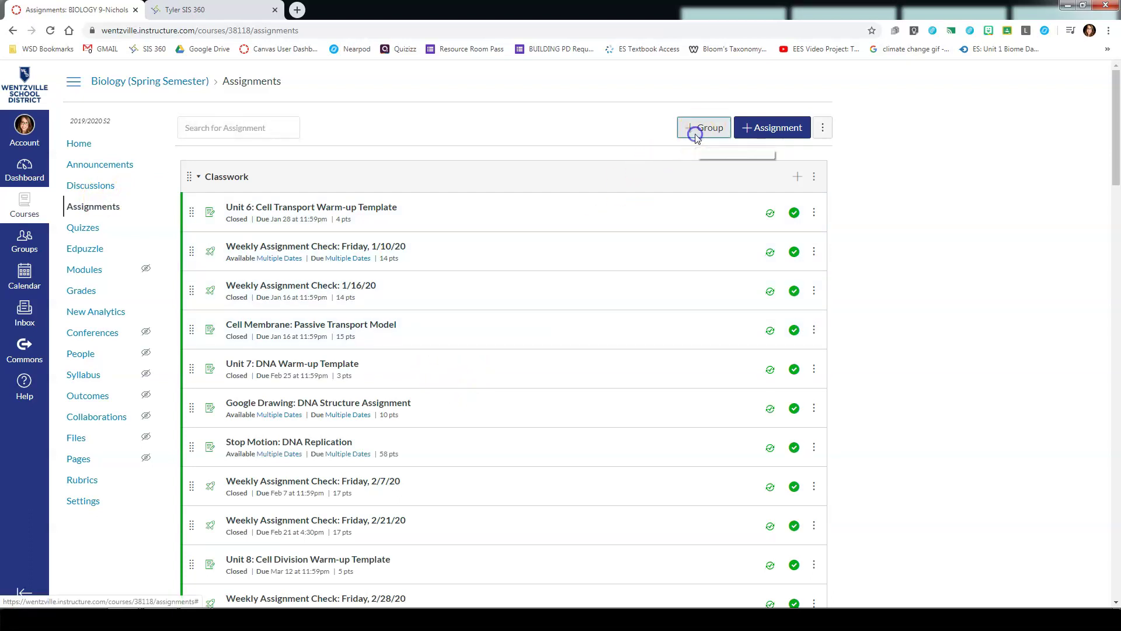
{"action": "left_click", "coordinate": [570, 317]}
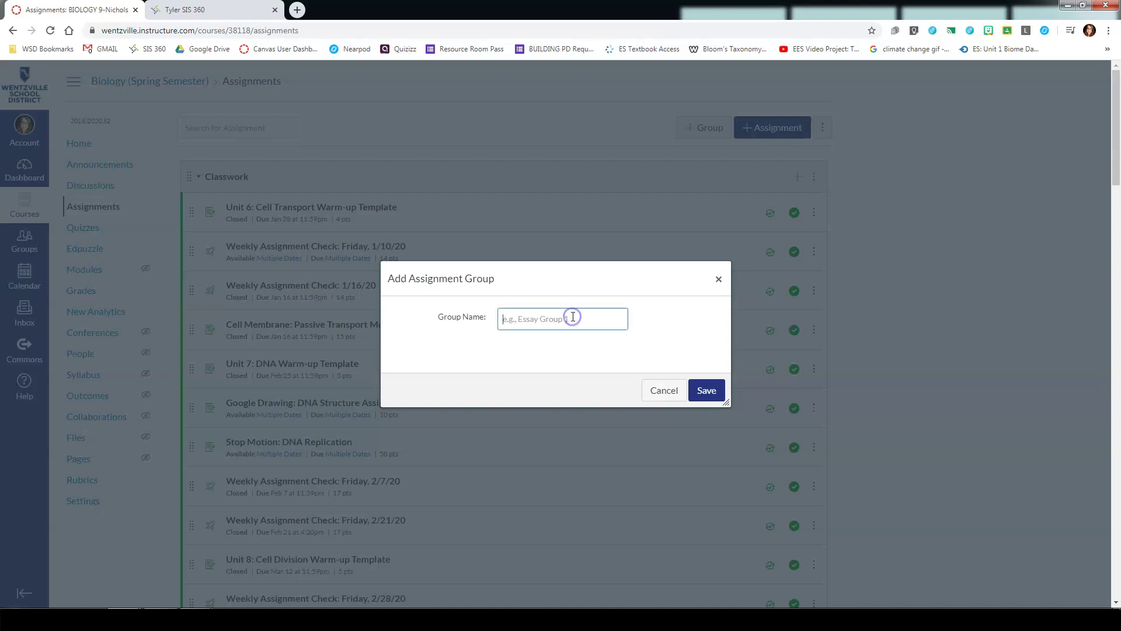
{"action": "key", "text": "Escape"}
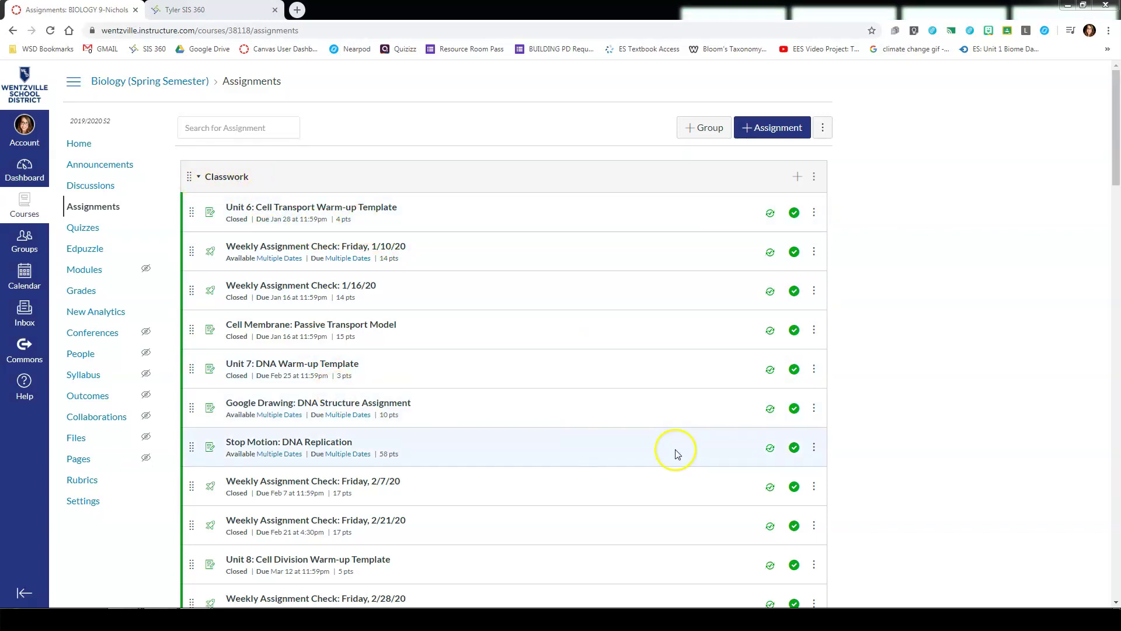
{"action": "scroll", "coordinate": [878, 400], "scroll_direction": "down", "scroll_amount": 3}
{"action": "scroll", "coordinate": [877, 400], "scroll_direction": "down", "scroll_amount": 8}
{"action": "scroll", "coordinate": [878, 400], "scroll_direction": "down", "scroll_amount": 5}
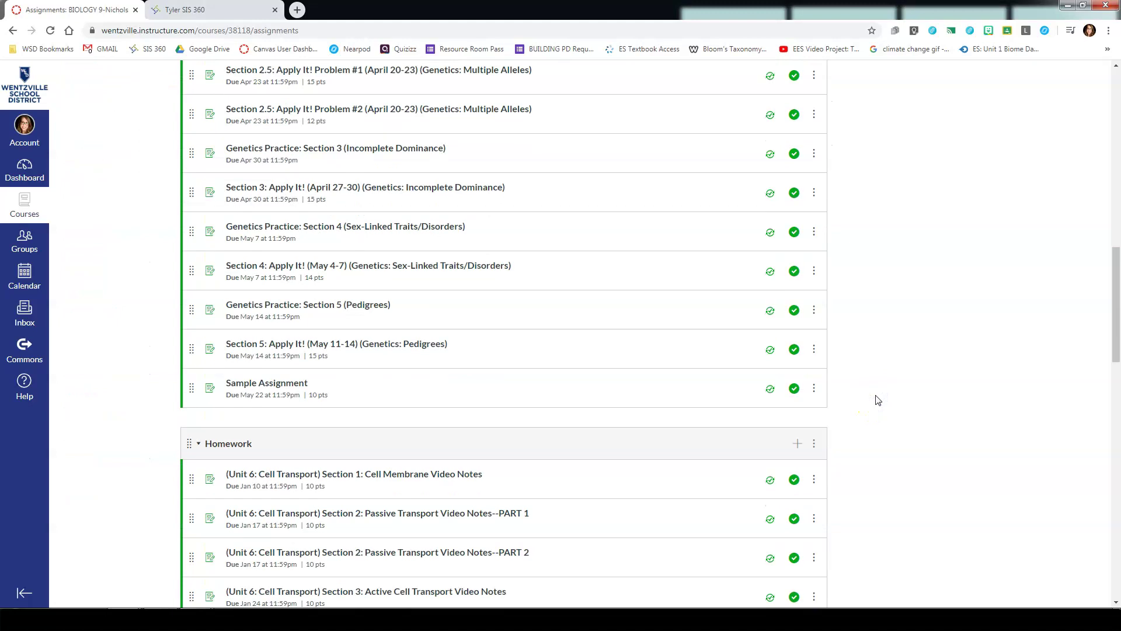
{"action": "scroll", "coordinate": [877, 400], "scroll_direction": "down", "scroll_amount": 4}
{"action": "scroll", "coordinate": [830, 484], "scroll_direction": "down", "scroll_amount": 3}
{"action": "scroll", "coordinate": [831, 484], "scroll_direction": "down", "scroll_amount": 5}
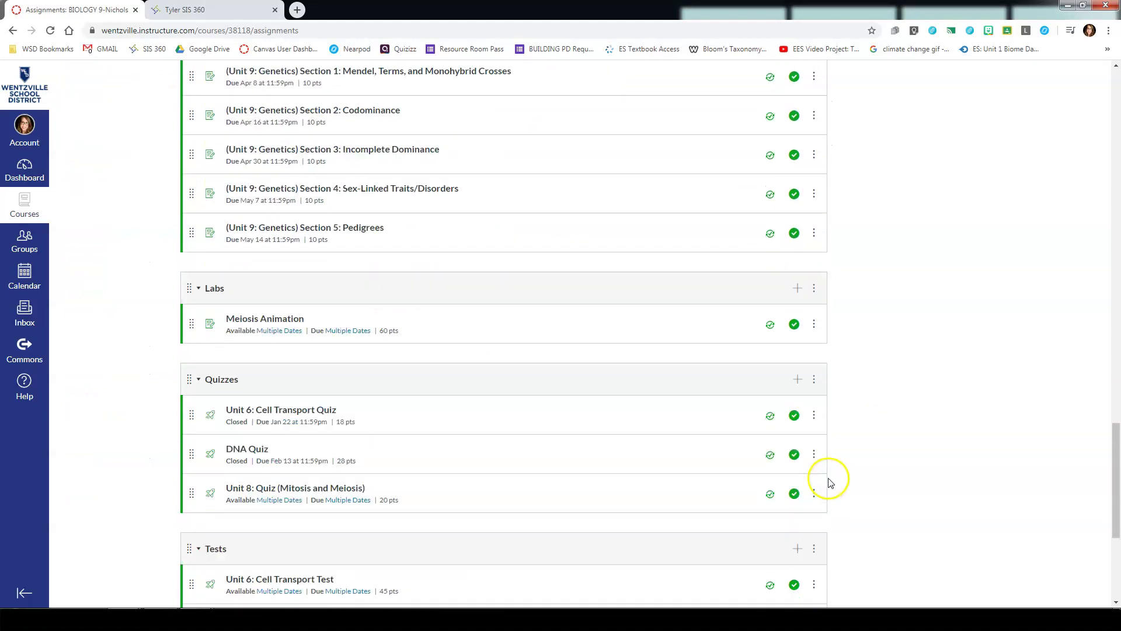
{"action": "scroll", "coordinate": [830, 483], "scroll_direction": "down", "scroll_amount": 2}
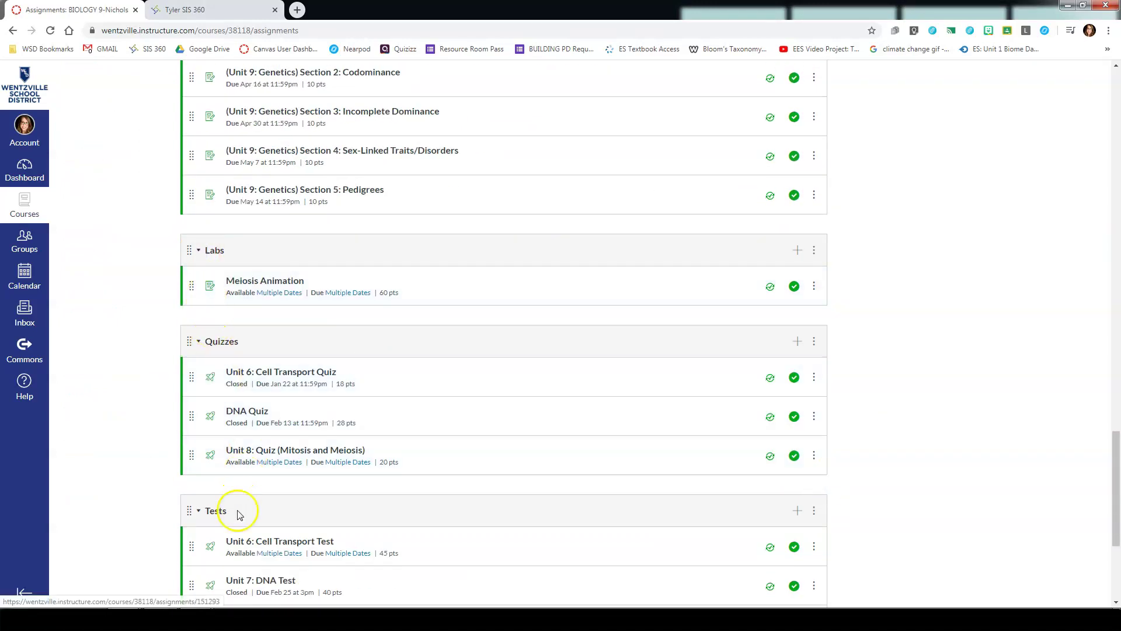
{"action": "scroll", "coordinate": [891, 428], "scroll_direction": "up", "scroll_amount": 3}
{"action": "scroll", "coordinate": [891, 428], "scroll_direction": "up", "scroll_amount": 6}
{"action": "scroll", "coordinate": [891, 428], "scroll_direction": "up", "scroll_amount": 5}
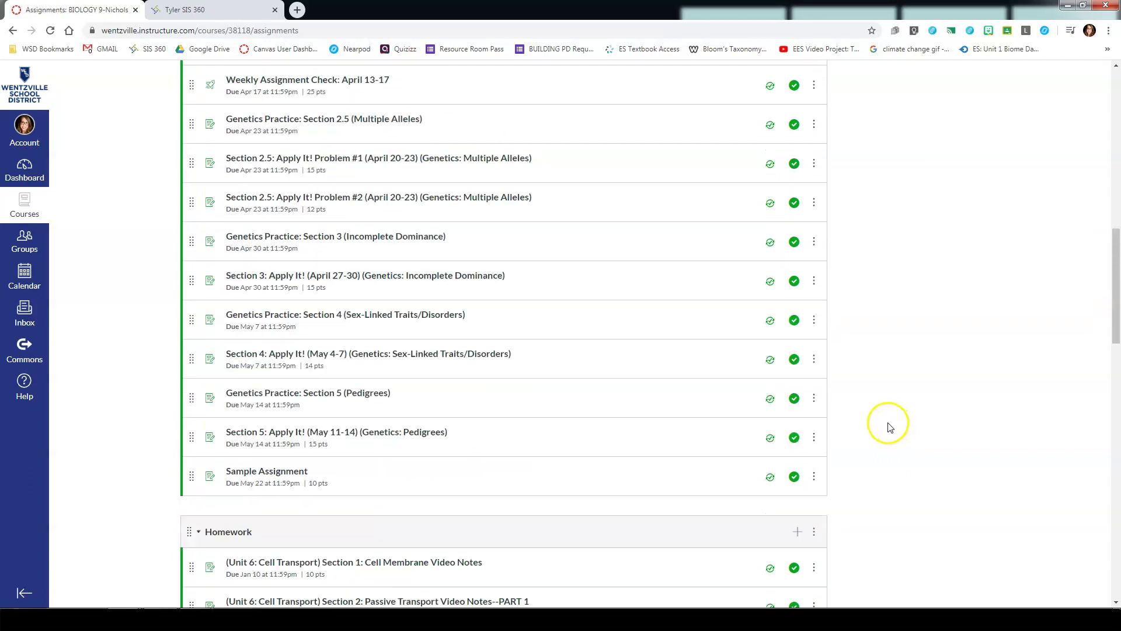
{"action": "scroll", "coordinate": [891, 428], "scroll_direction": "up", "scroll_amount": 4}
{"action": "scroll", "coordinate": [889, 426], "scroll_direction": "up", "scroll_amount": 5}
{"action": "scroll", "coordinate": [886, 425], "scroll_direction": "up", "scroll_amount": 3}
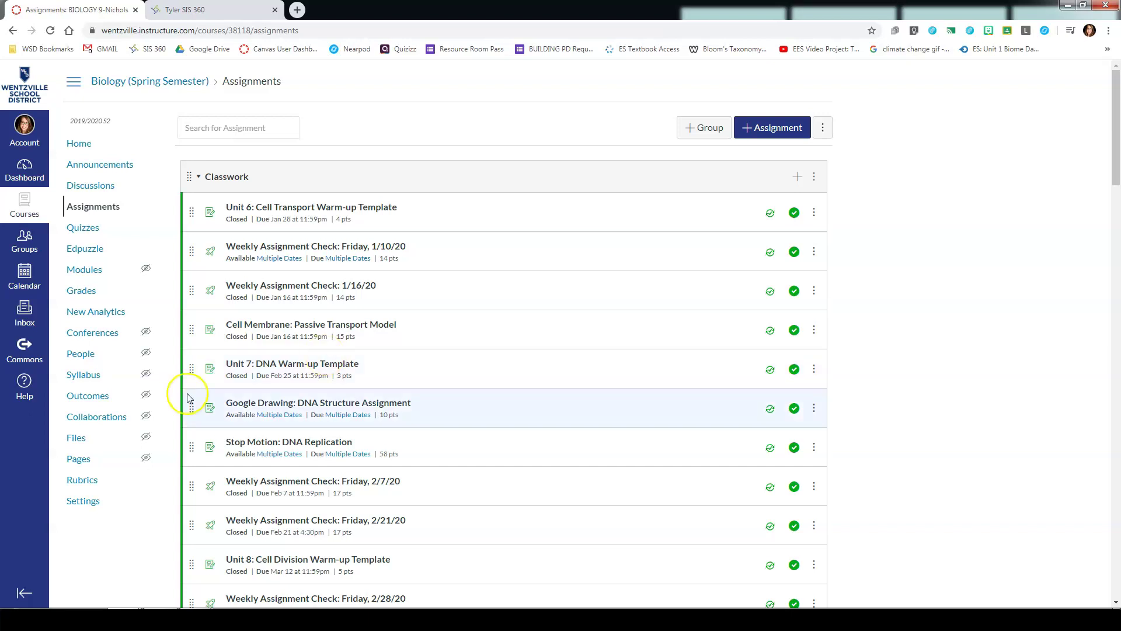
Step: Back in the gradebook, bring up the Change Canvas Course list from the bottom toolbar
{"action": "key", "text": "ctrl+Tab"}
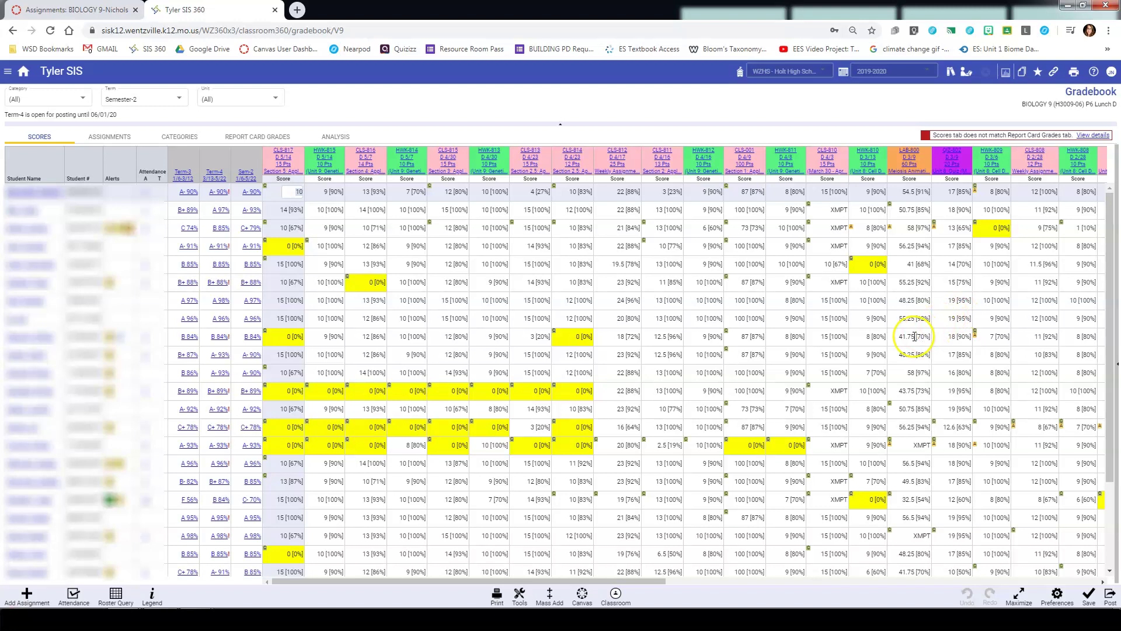
{"action": "left_click", "coordinate": [582, 594]}
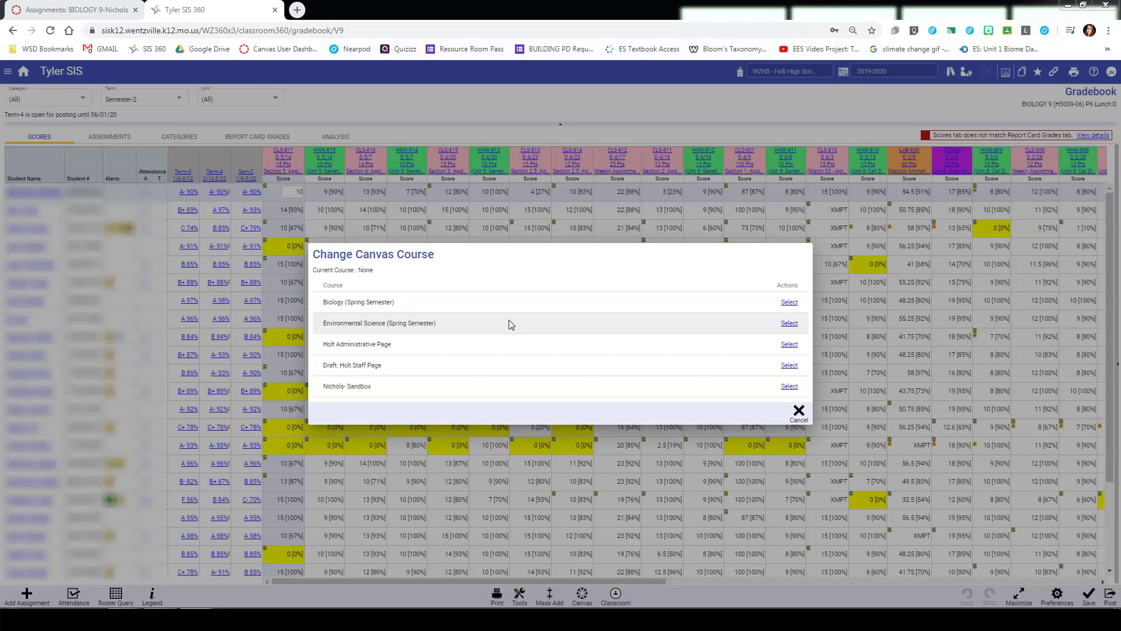
Step: Link Biology (Spring Semester) as the Canvas course and close Import from Canvas without importing
{"action": "left_click", "coordinate": [526, 303]}
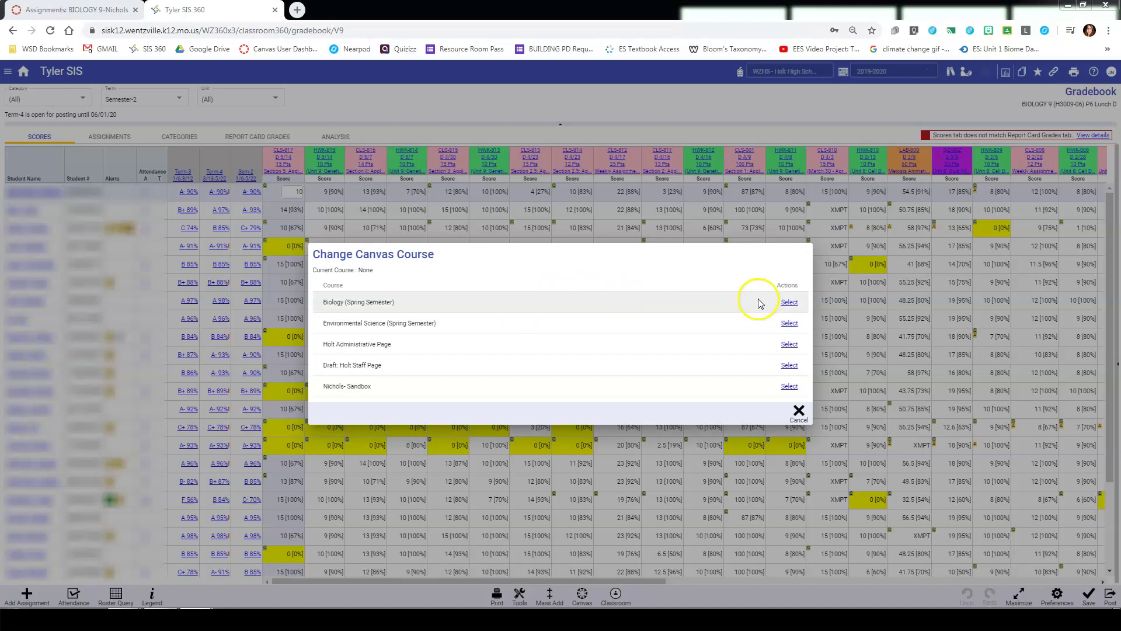
{"action": "left_click", "coordinate": [789, 302]}
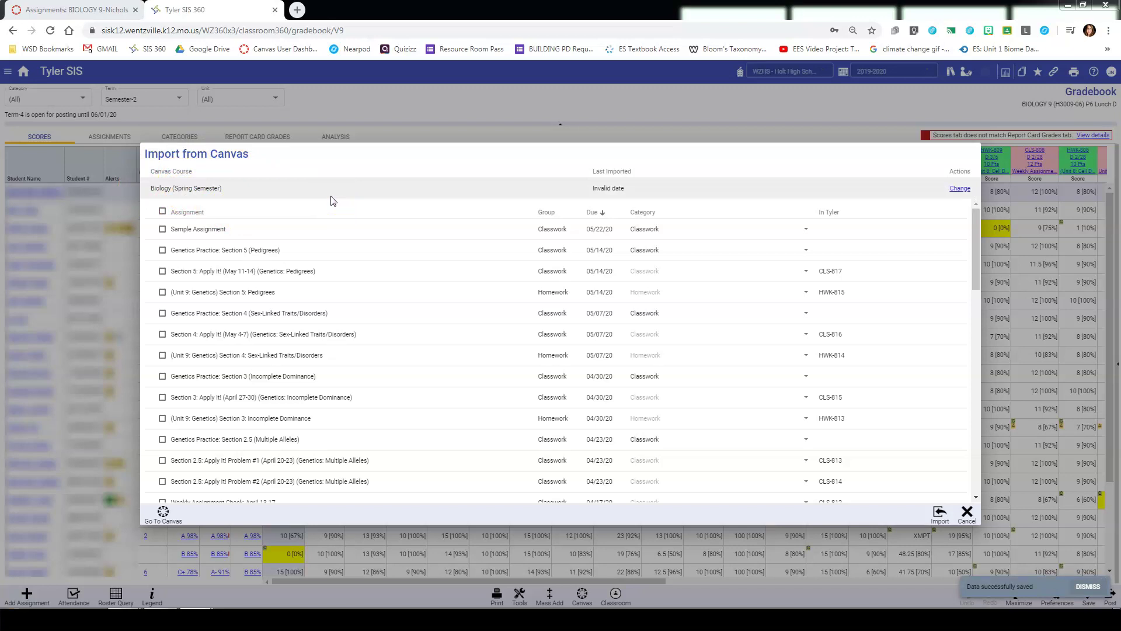
{"action": "left_click", "coordinate": [968, 512]}
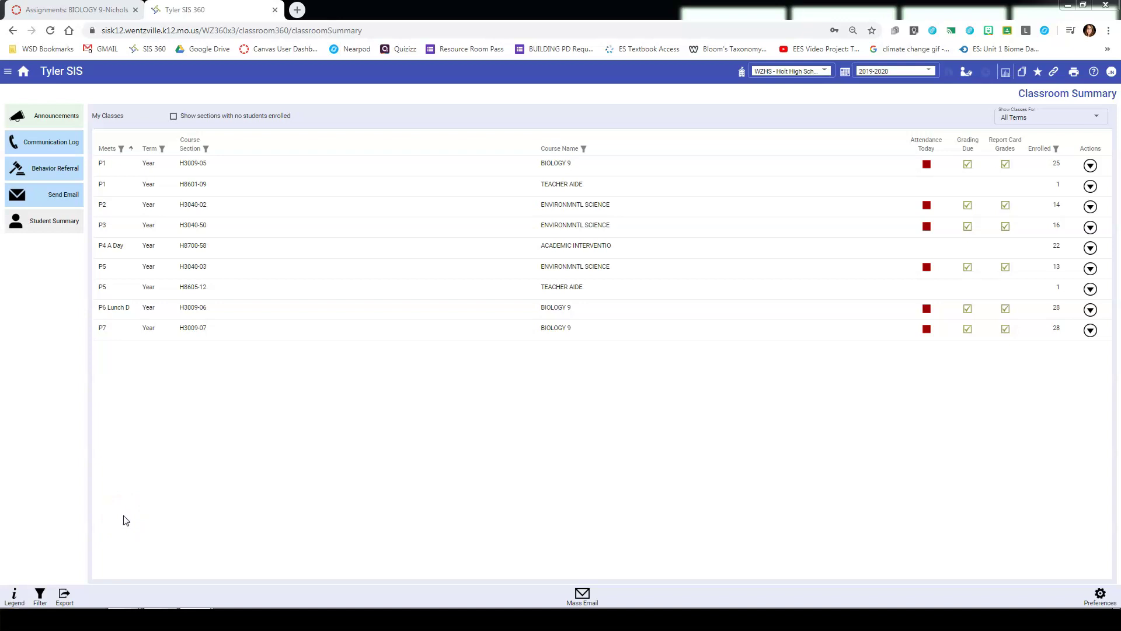
Step: Reopen the BIOLOGY 9 P6 Lunch D gradebook and list its Canvas assignments, ticking Sample Assignment
{"action": "left_click", "coordinate": [122, 520]}
{"action": "left_click", "coordinate": [968, 308]}
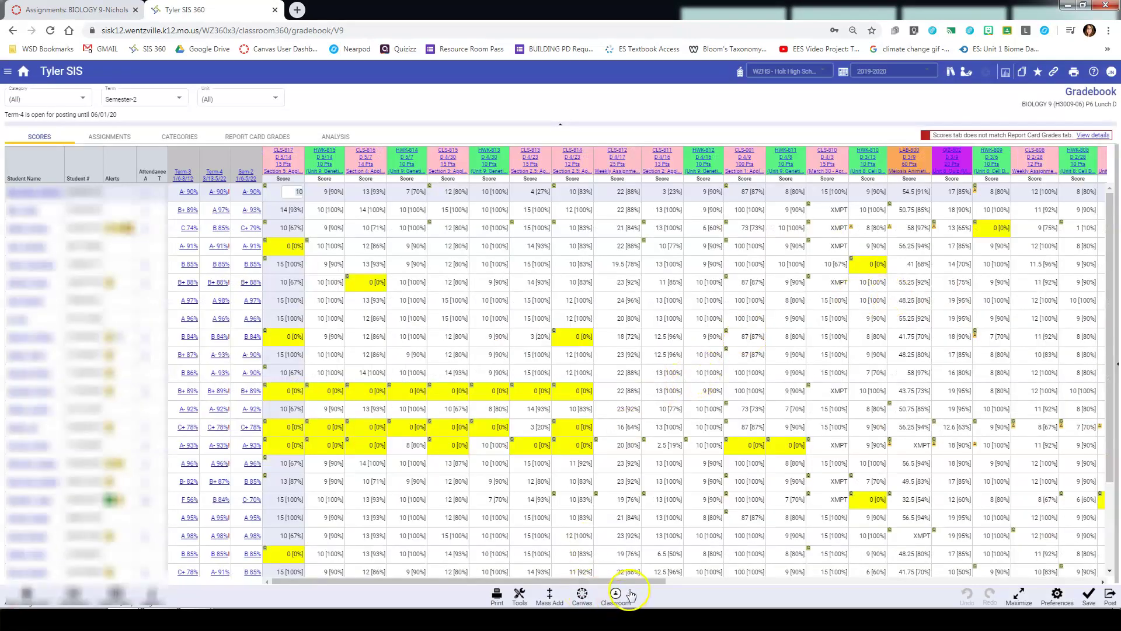
{"action": "left_click", "coordinate": [582, 596]}
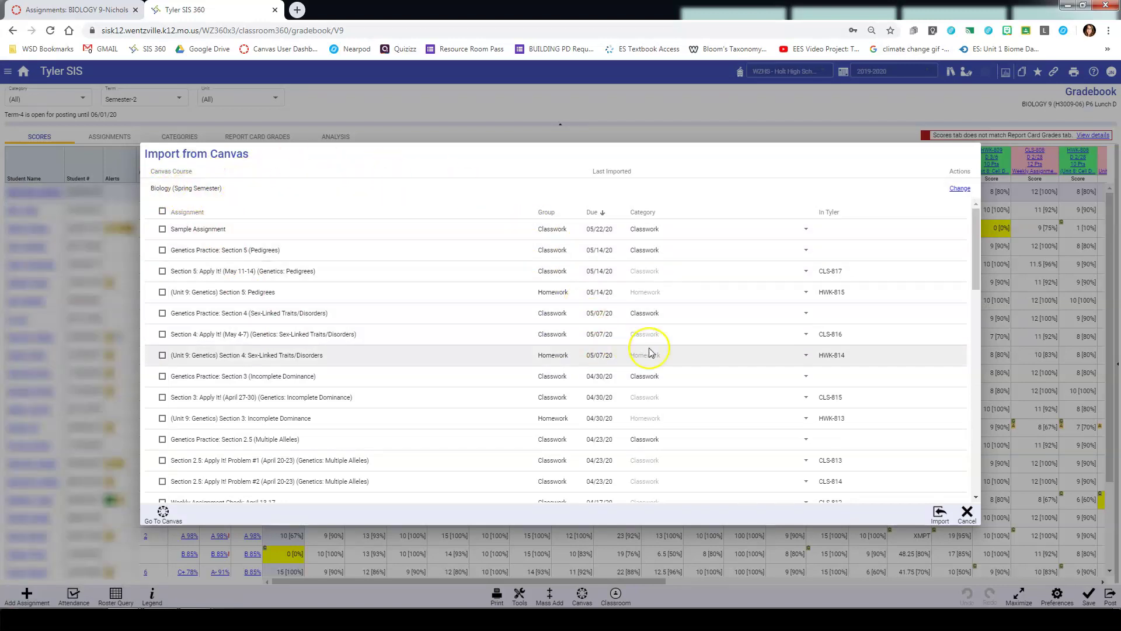
{"action": "scroll", "coordinate": [650, 353], "scroll_direction": "down", "scroll_amount": 3}
{"action": "scroll", "coordinate": [650, 353], "scroll_direction": "down", "scroll_amount": 2}
{"action": "scroll", "coordinate": [651, 353], "scroll_direction": "down", "scroll_amount": 2}
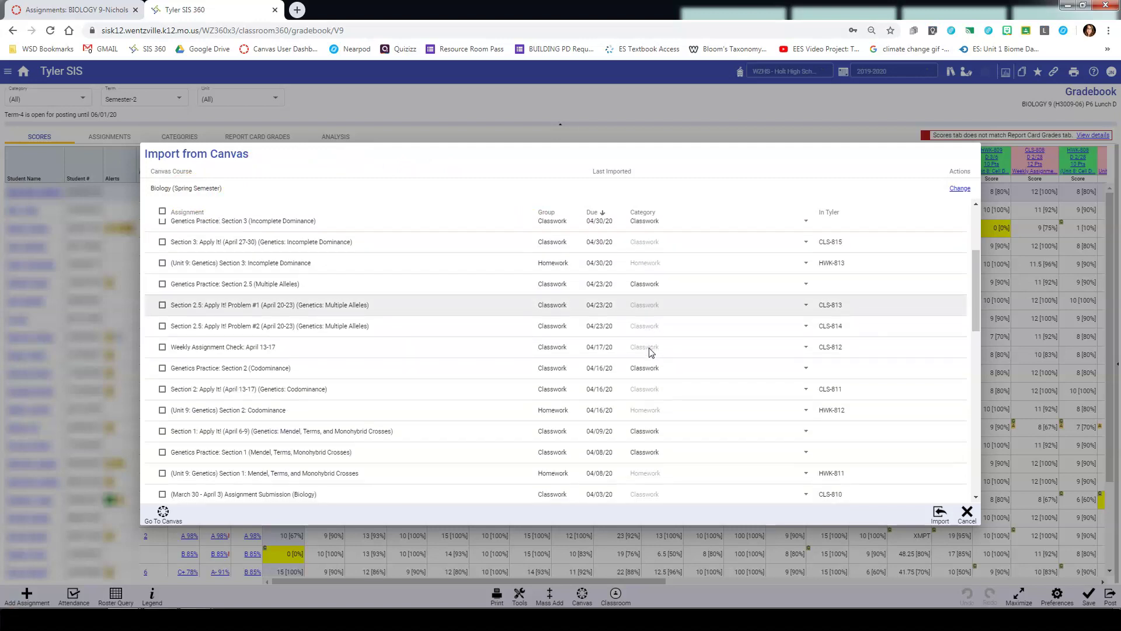
{"action": "scroll", "coordinate": [651, 352], "scroll_direction": "down", "scroll_amount": 1}
{"action": "scroll", "coordinate": [651, 352], "scroll_direction": "up", "scroll_amount": 1}
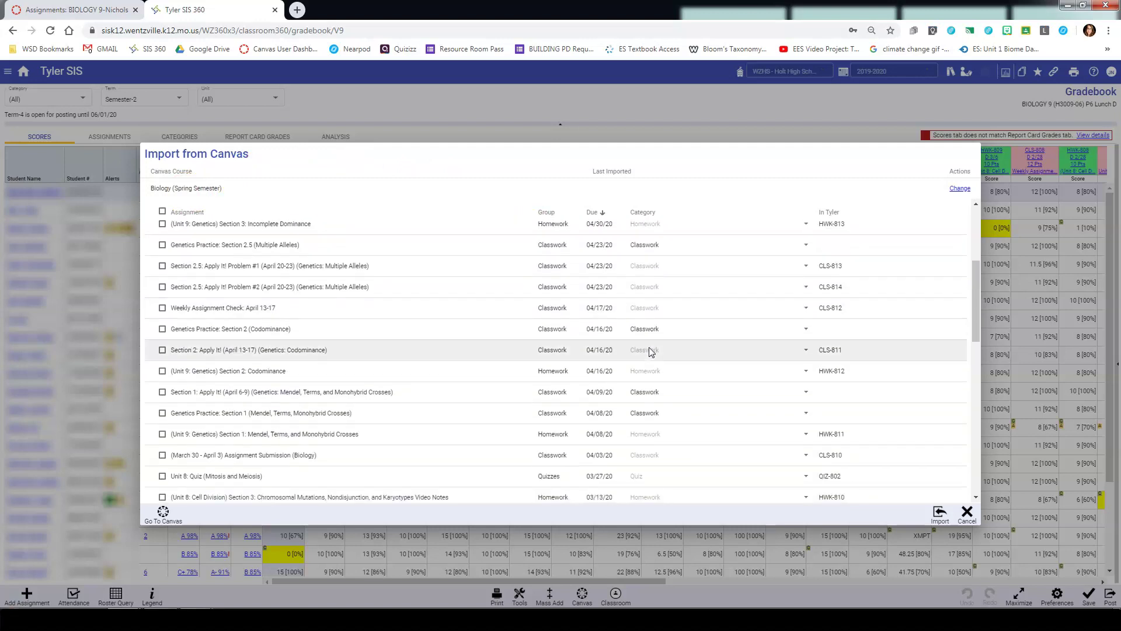
{"action": "scroll", "coordinate": [650, 353], "scroll_direction": "up", "scroll_amount": 1}
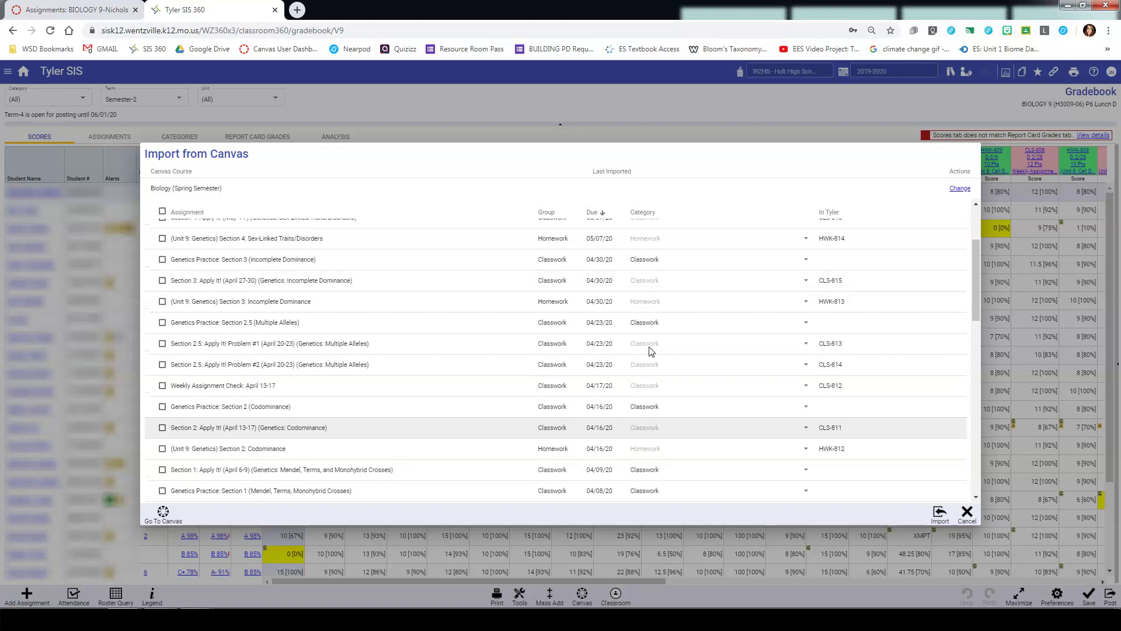
{"action": "scroll", "coordinate": [651, 352], "scroll_direction": "up", "scroll_amount": 2}
{"action": "scroll", "coordinate": [651, 352], "scroll_direction": "up", "scroll_amount": 1}
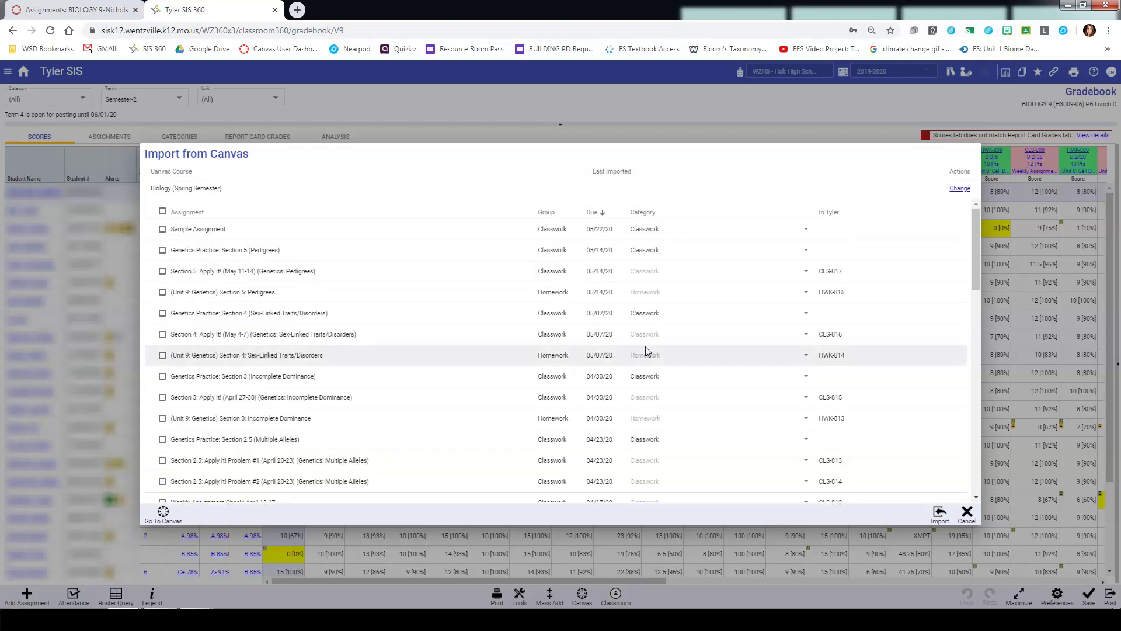
{"action": "left_click", "coordinate": [642, 230]}
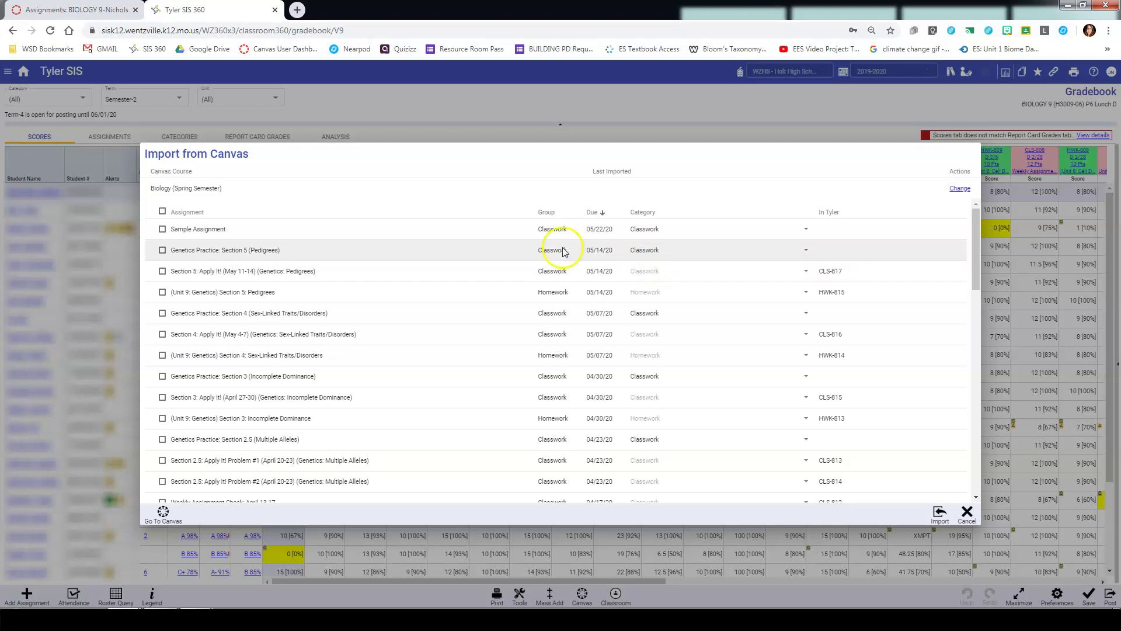
Step: Import Sample Assignment from Canvas and dismiss the Canvas Import Results summary
{"action": "left_click", "coordinate": [163, 229]}
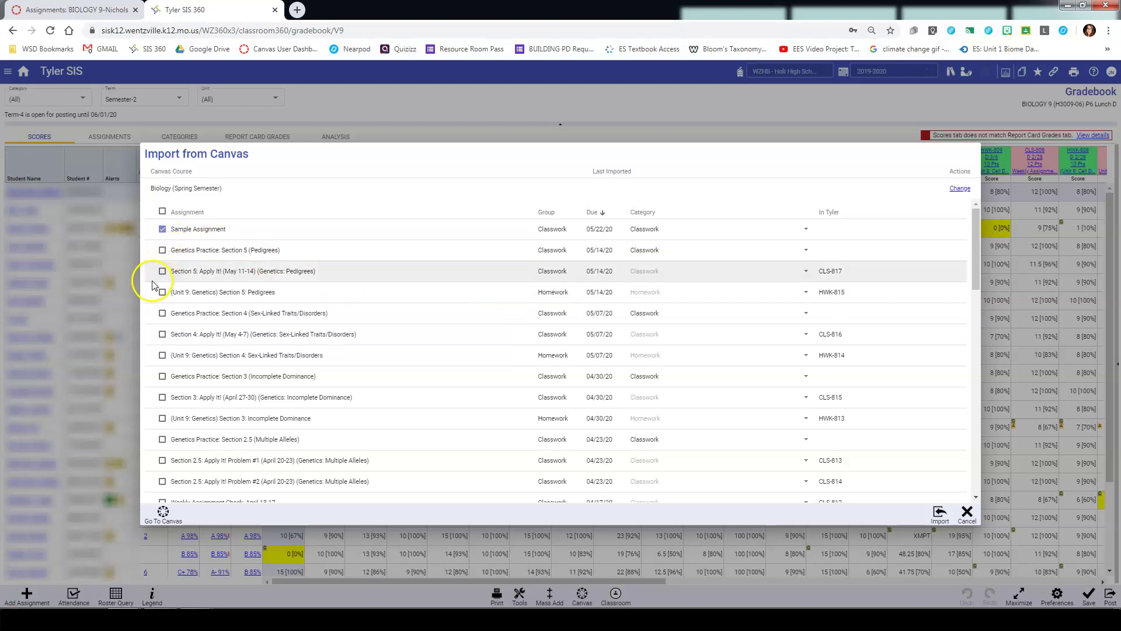
{"action": "left_click", "coordinate": [162, 228]}
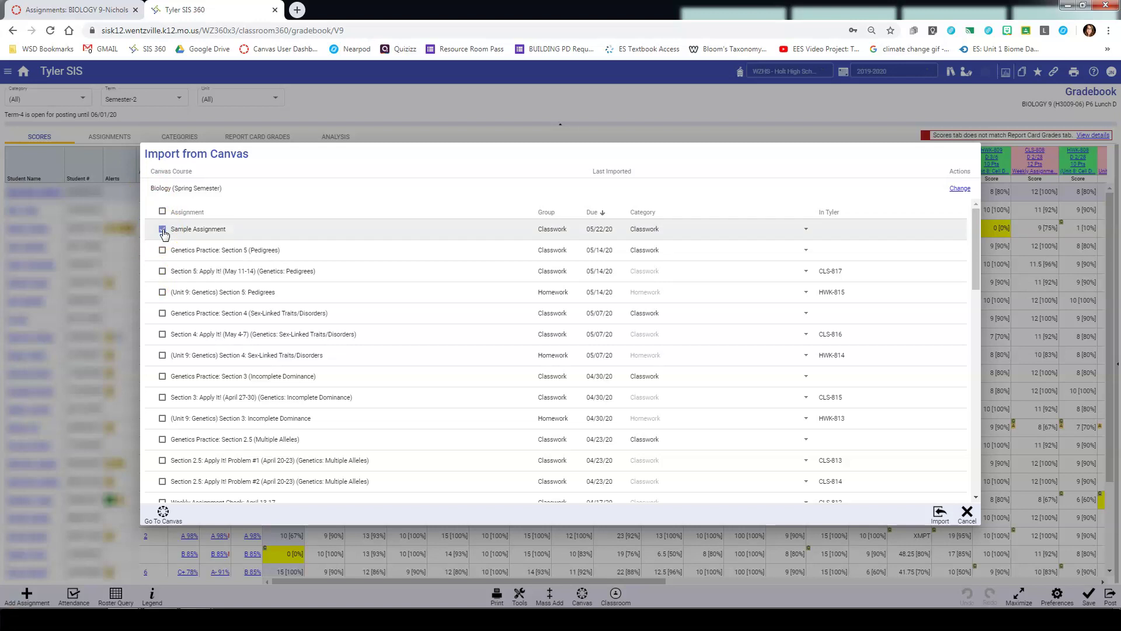
{"action": "left_click", "coordinate": [940, 513]}
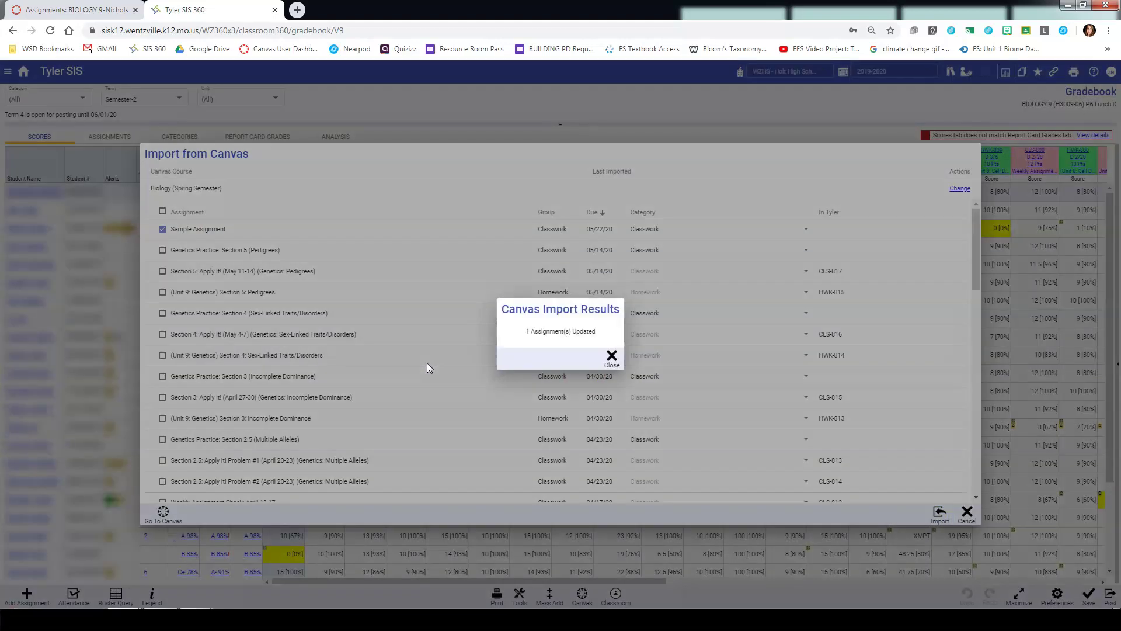
{"action": "left_click", "coordinate": [612, 356]}
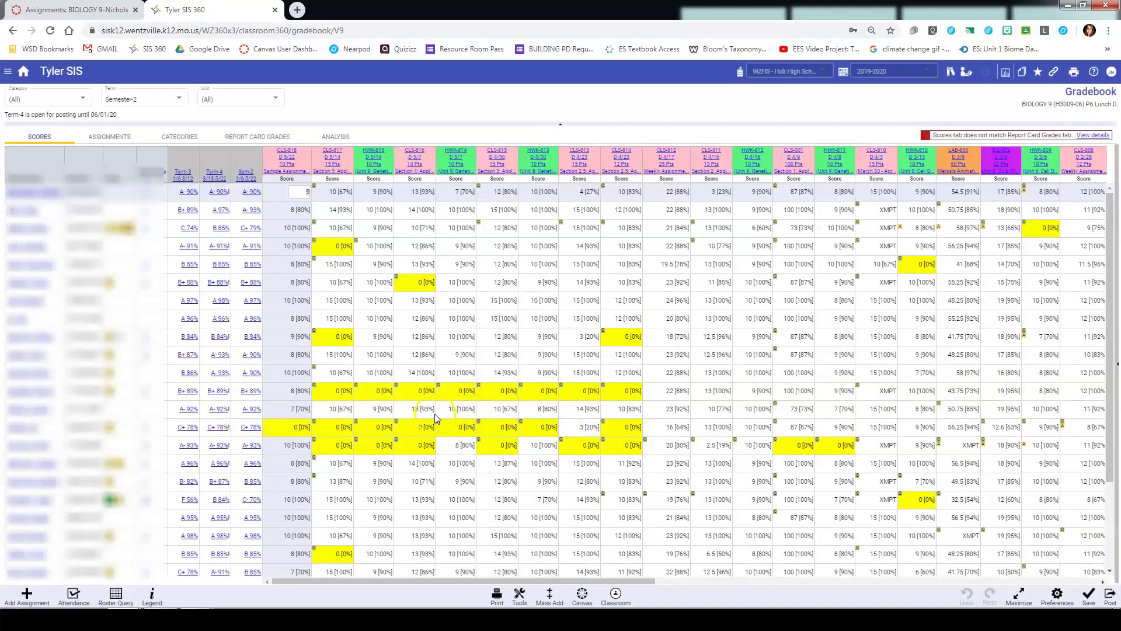
{"action": "left_click", "coordinate": [289, 170]}
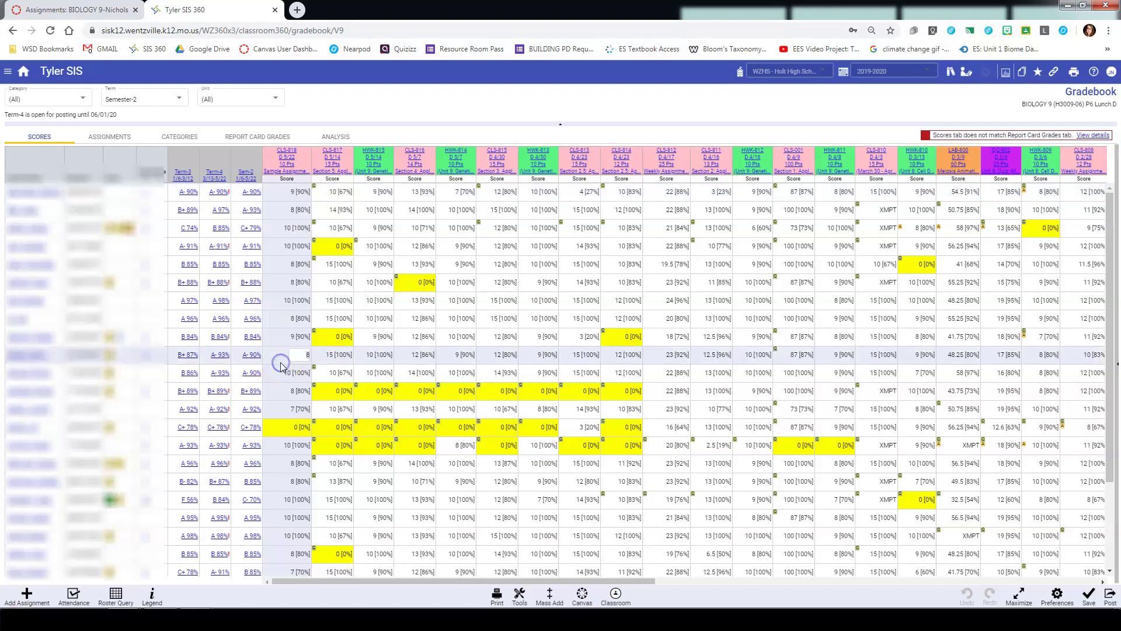
{"action": "left_click", "coordinate": [287, 352]}
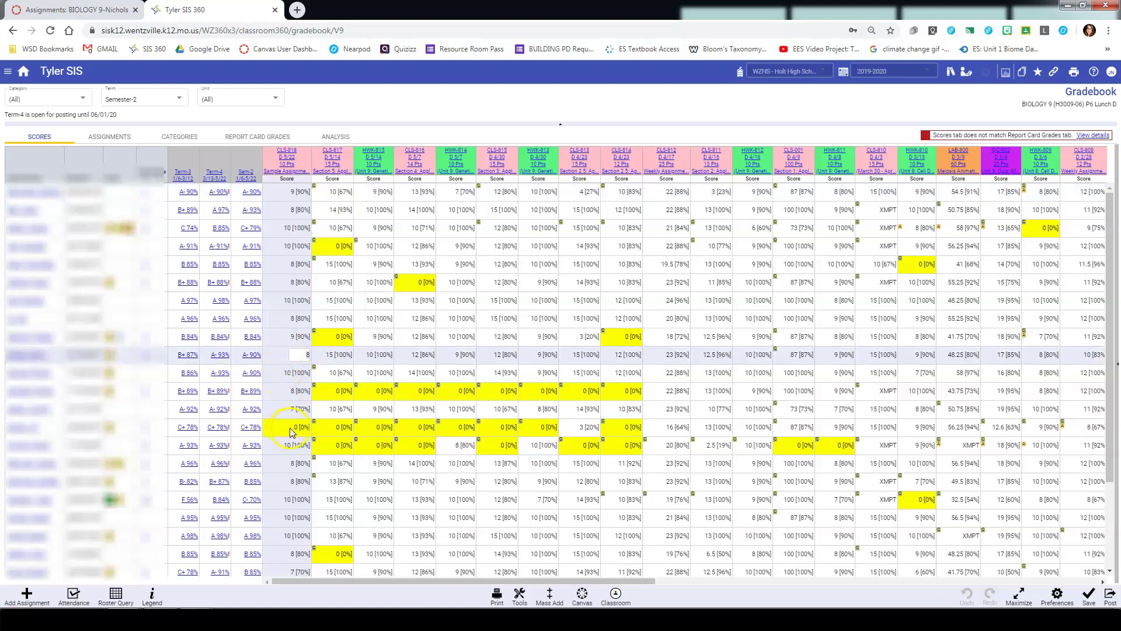